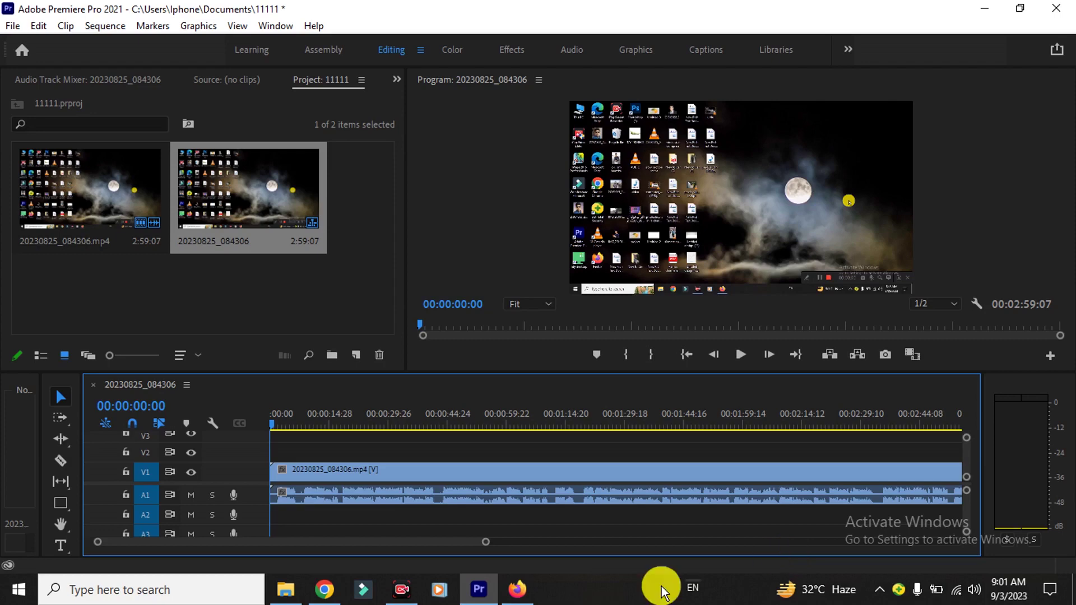
- Switch from Premiere Pro to Chrome using the taskbar icon
left_click(318, 590)
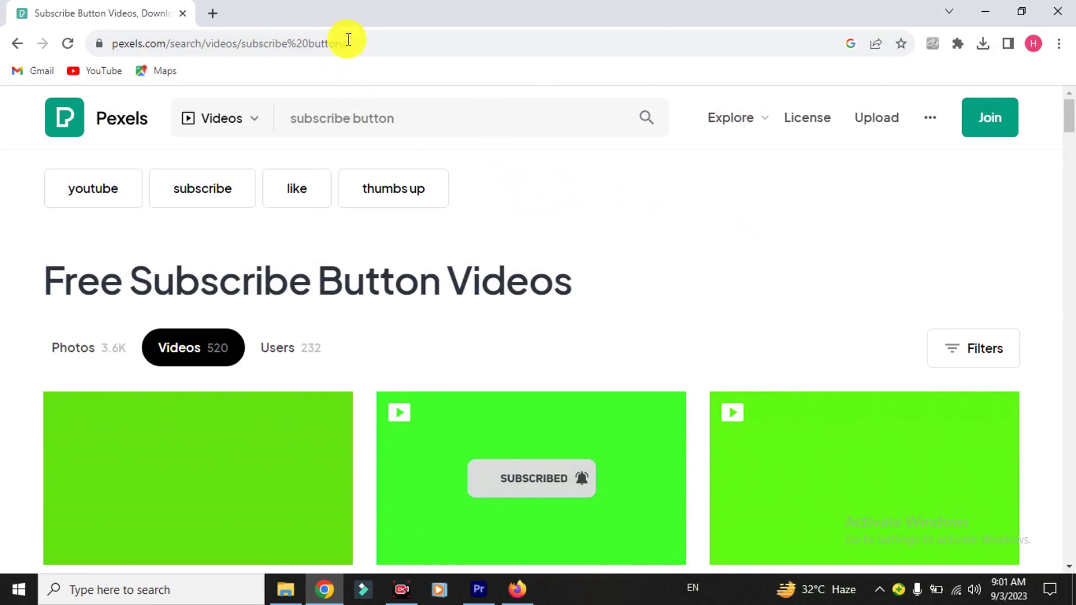
- Rerun the 'subscribe button' video search on Pexels
left_click(420, 108)
left_click_drag(420, 108, 284, 107)
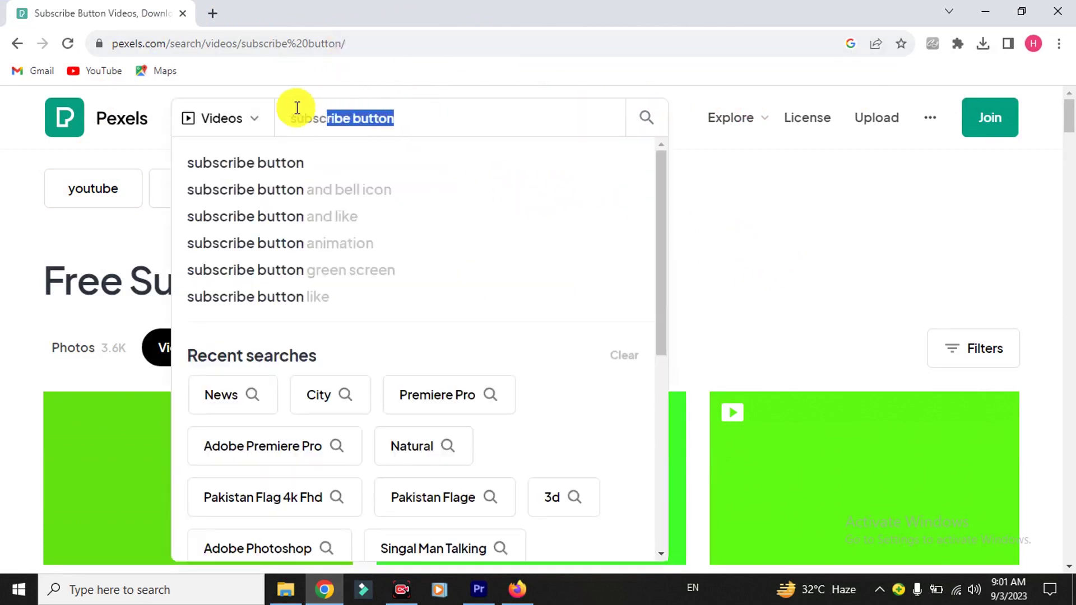
left_click(649, 115)
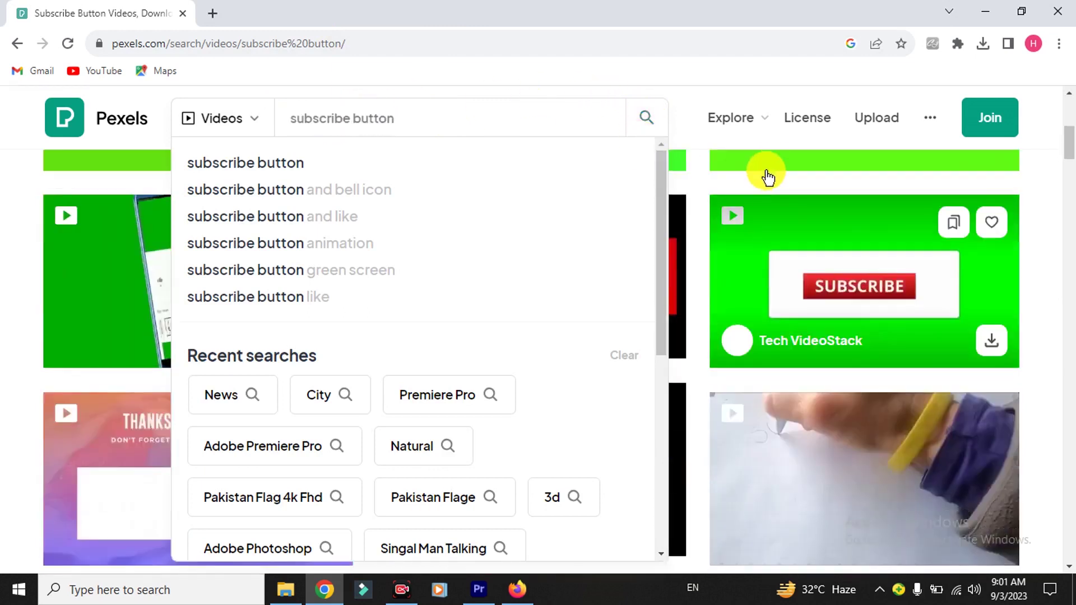
left_click(743, 224)
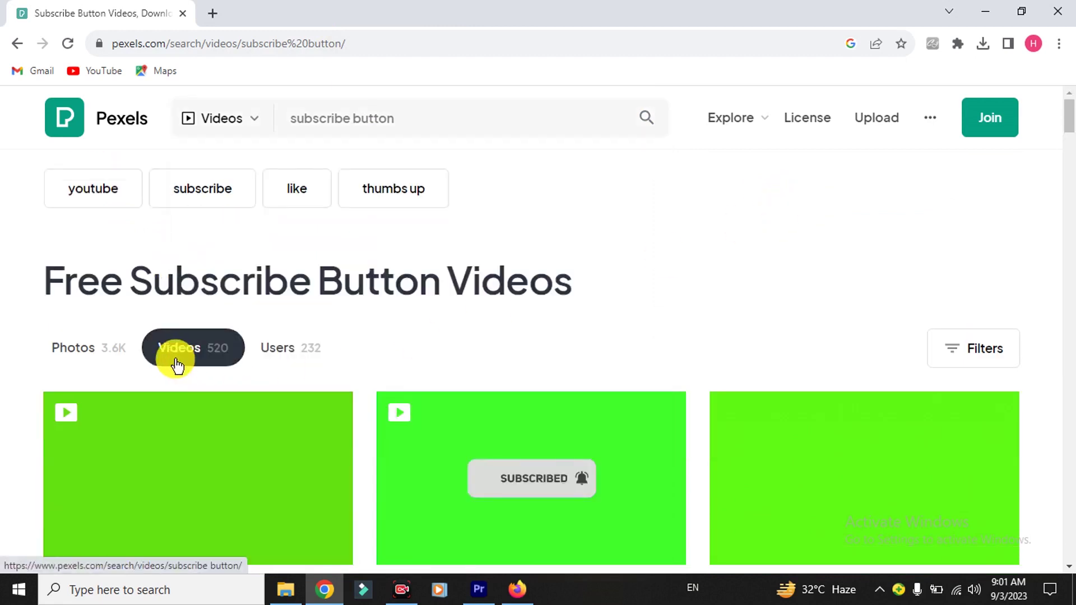
- Browse the video results and open the green SUBSCRIBE animation
scroll(168, 358, "down", 2)
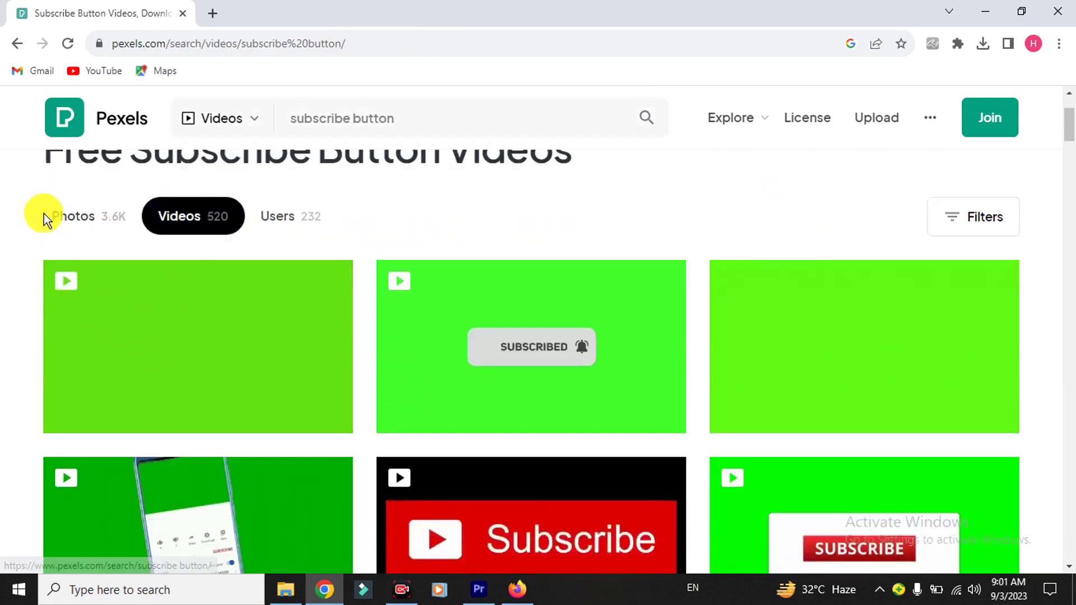
scroll(192, 218, "up", 2)
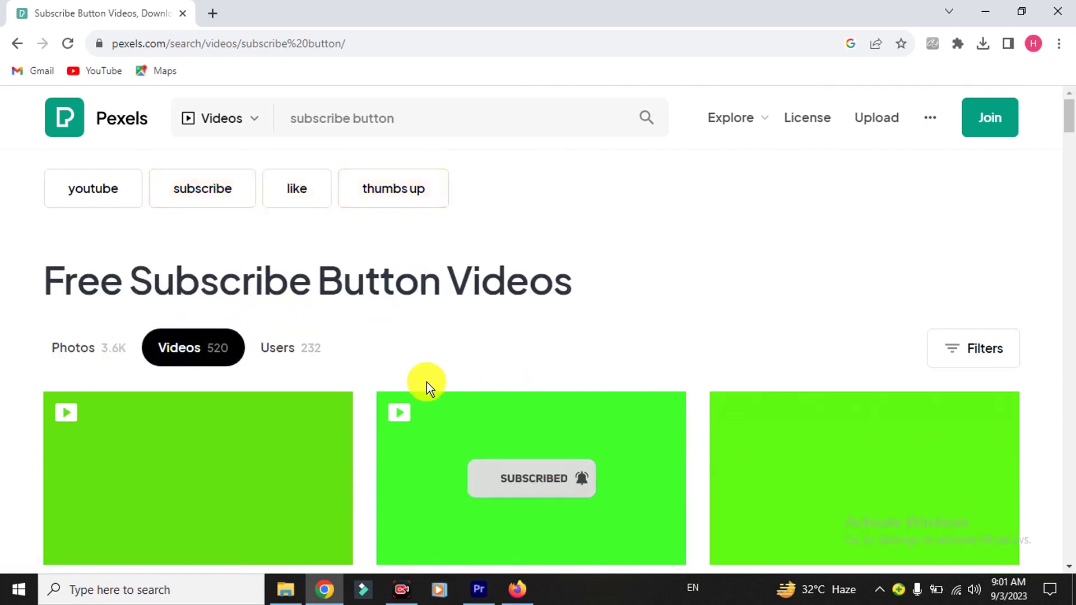
scroll(448, 370, "down", 2)
scroll(280, 205, "down", 2)
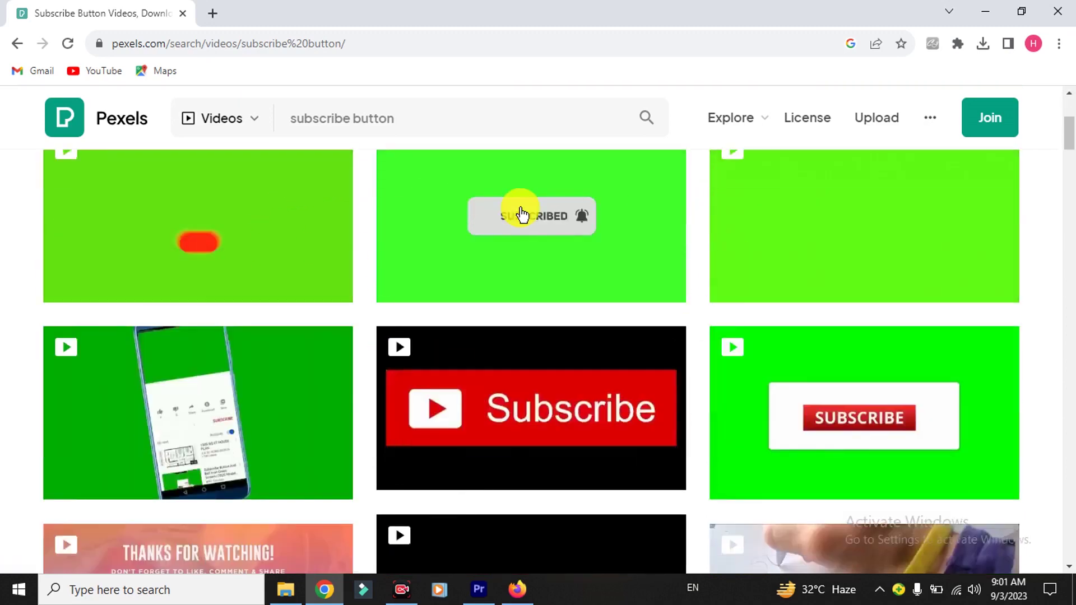
scroll(682, 353, "down", 4)
scroll(211, 451, "down", 6)
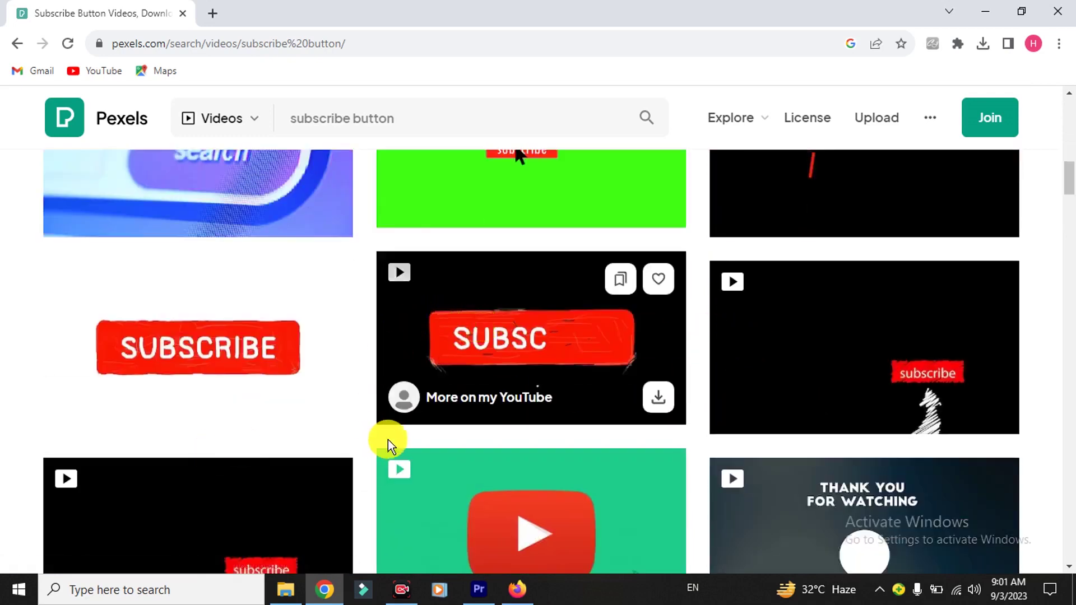
scroll(422, 367, "down", 4)
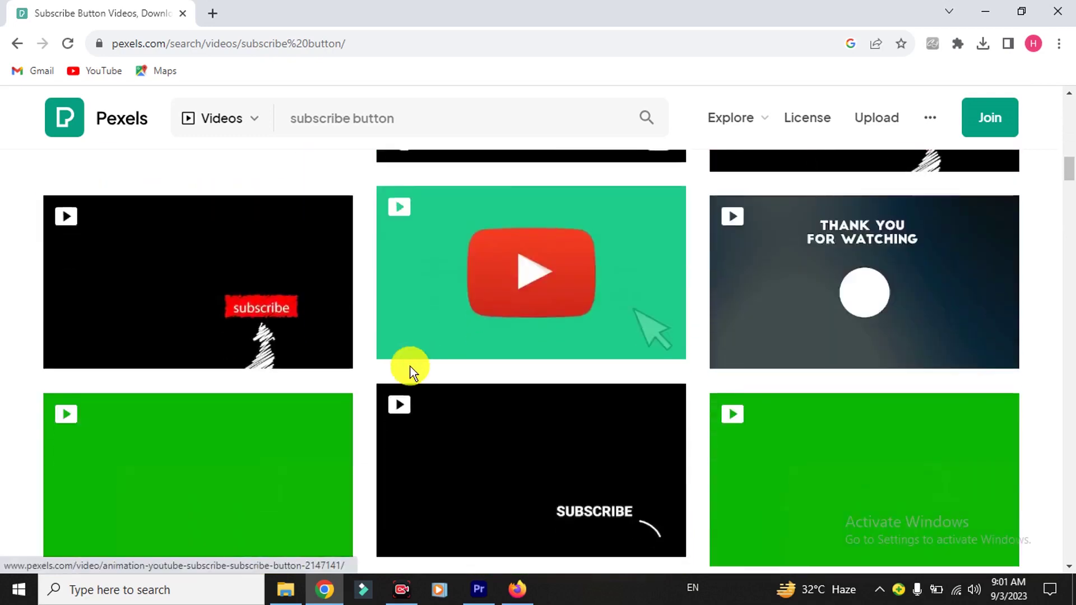
scroll(409, 367, "up", 8)
scroll(385, 385, "up", 5)
scroll(619, 409, "down", 4)
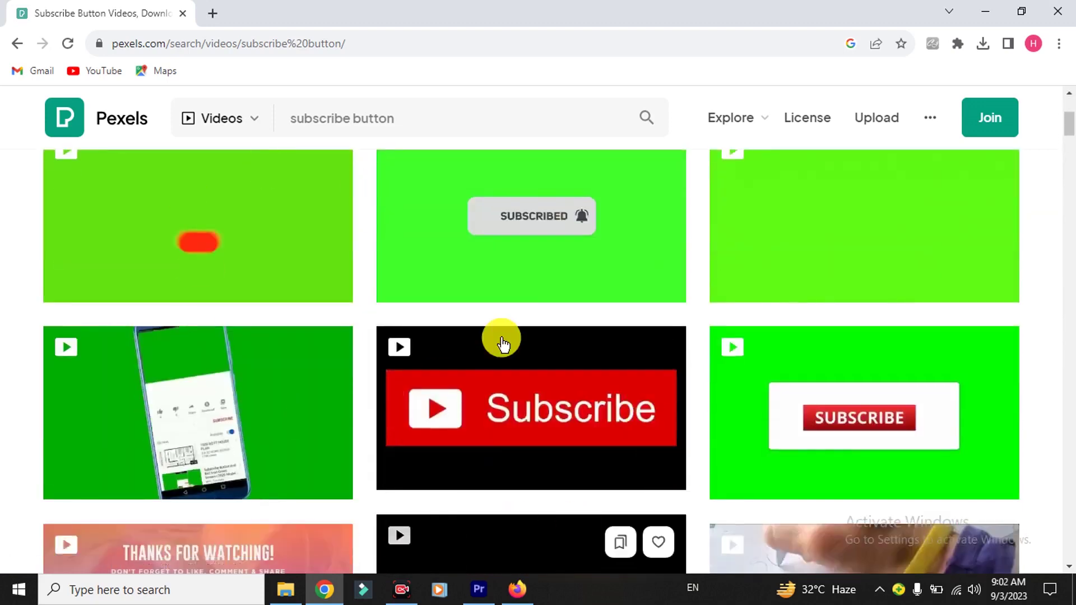
scroll(149, 312, "up", 4)
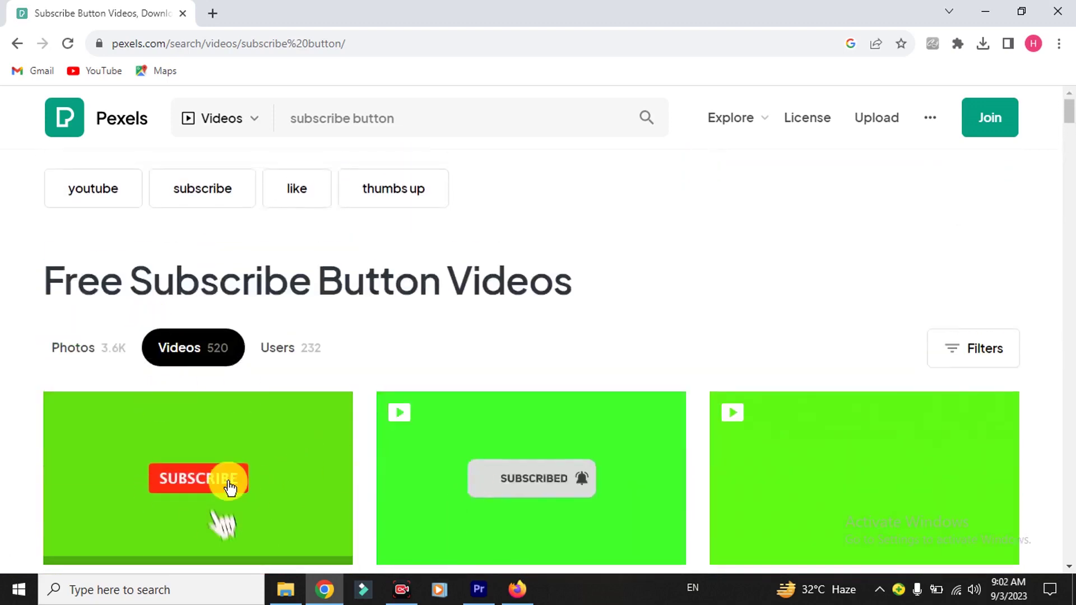
left_click(230, 483)
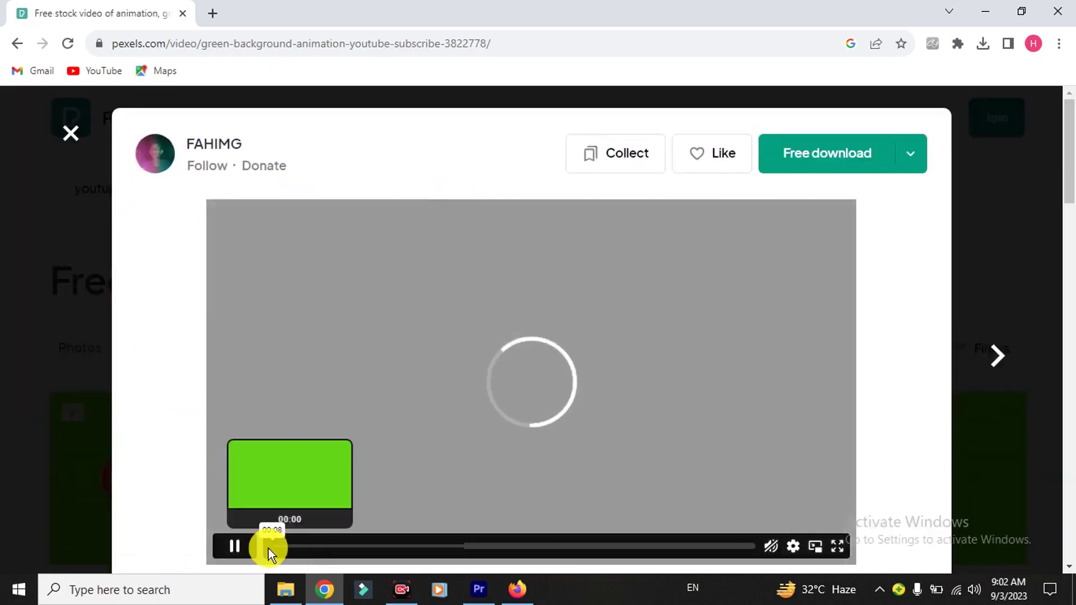
- Preview the subscribe animation and download it at HD 1280x720
left_click(235, 549)
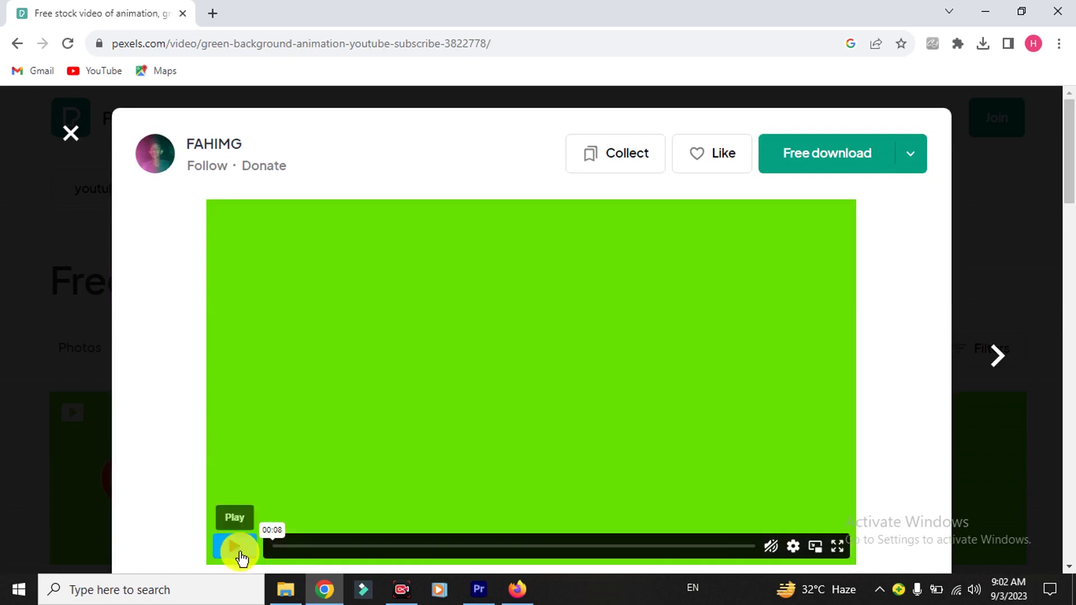
left_click(241, 555)
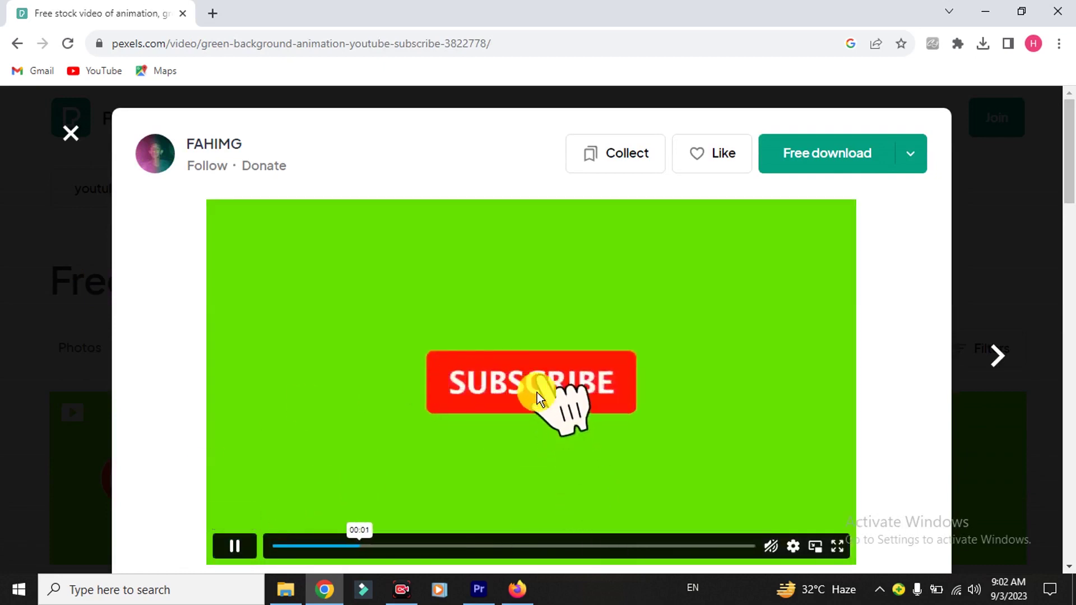
left_click(235, 546)
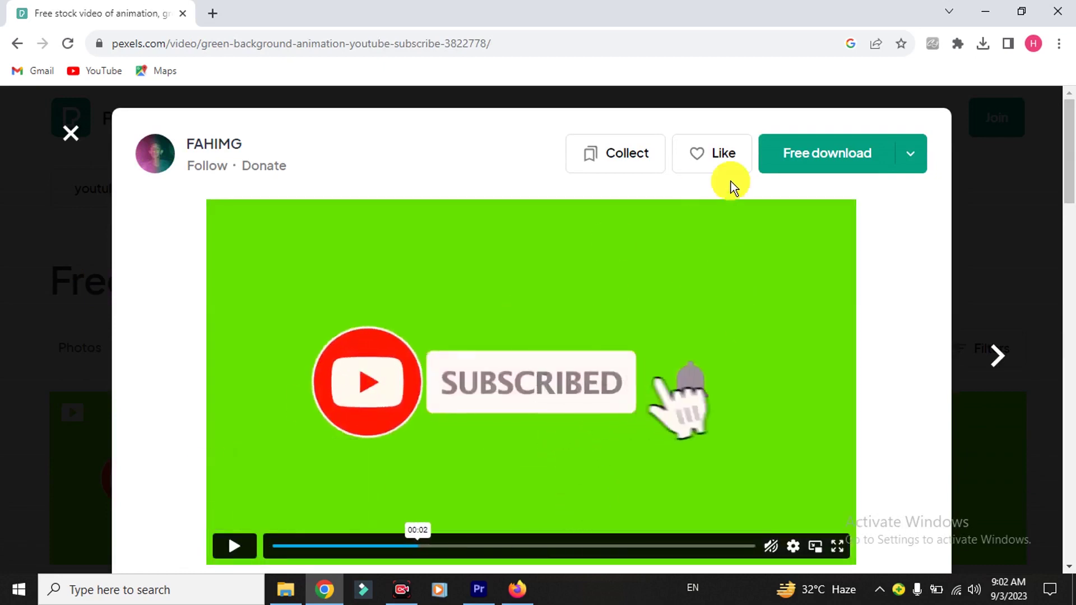
left_click(911, 152)
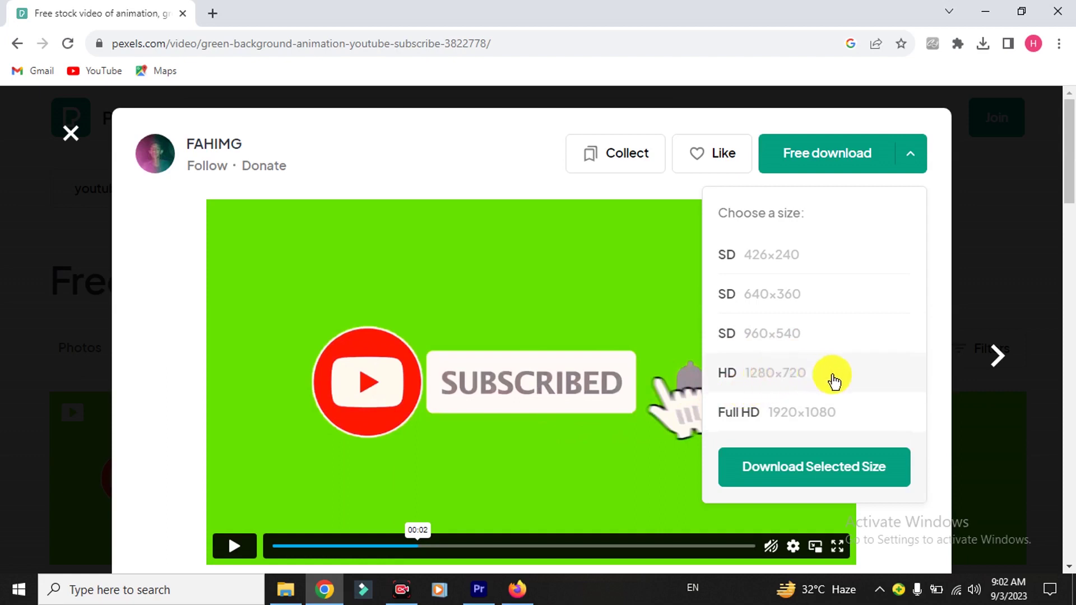
left_click(779, 371)
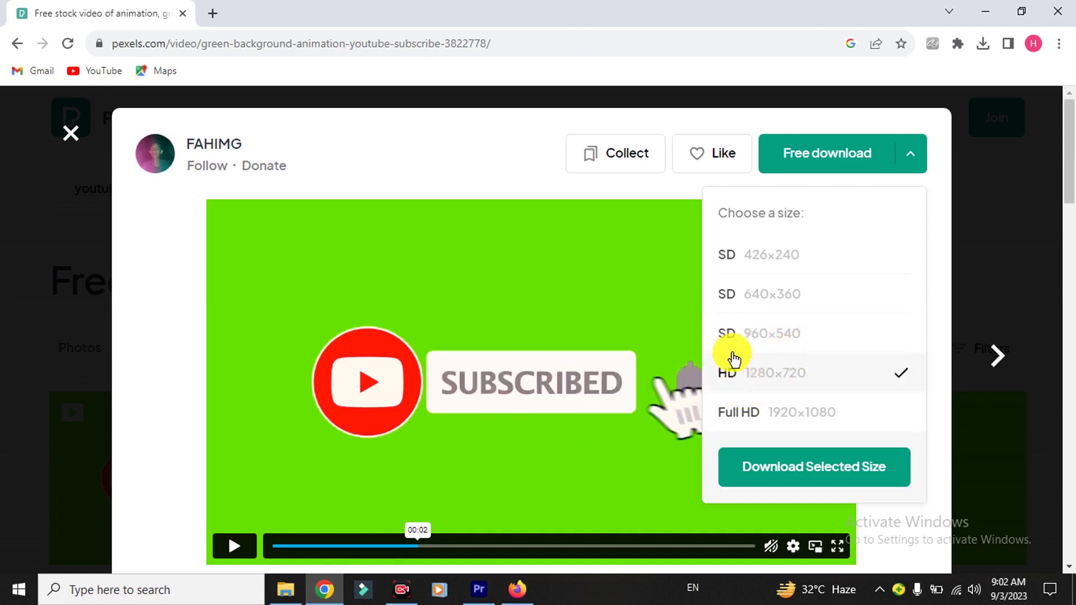
left_click(800, 471)
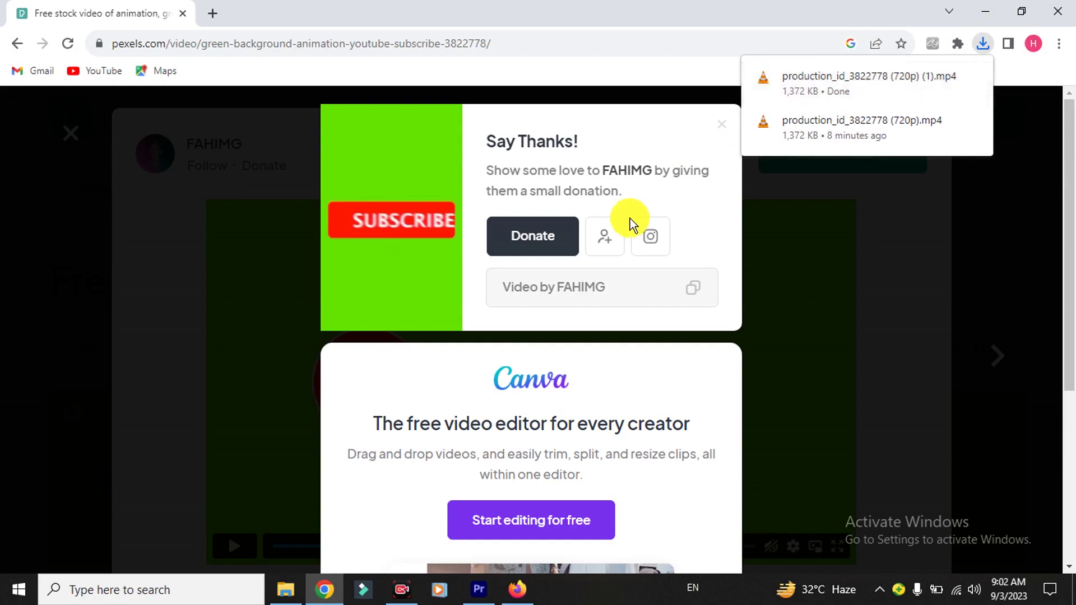
left_click(990, 11)
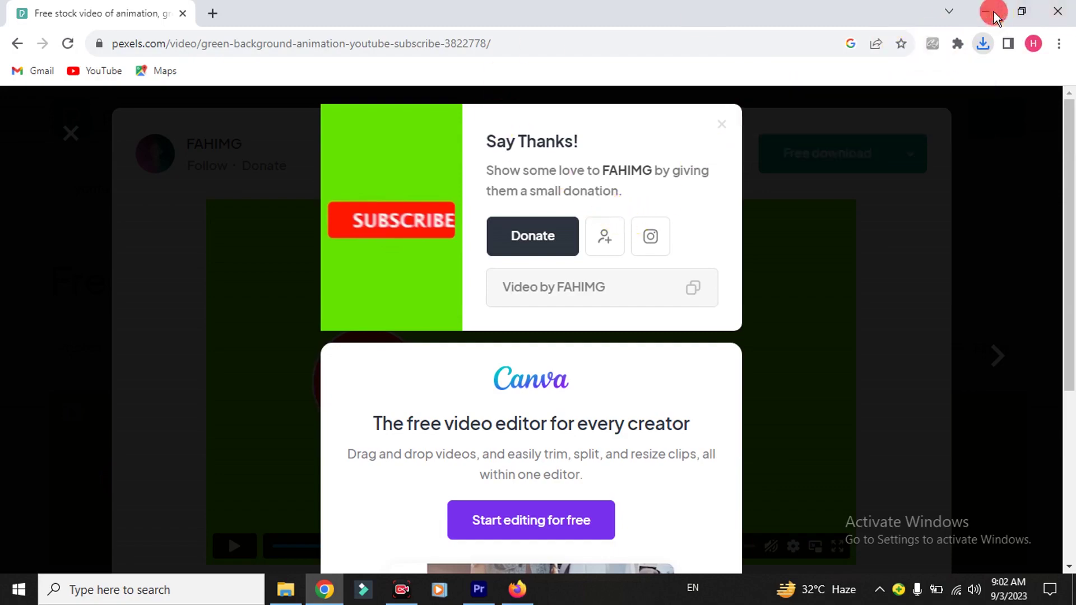
left_click_drag(464, 7, 946, 139)
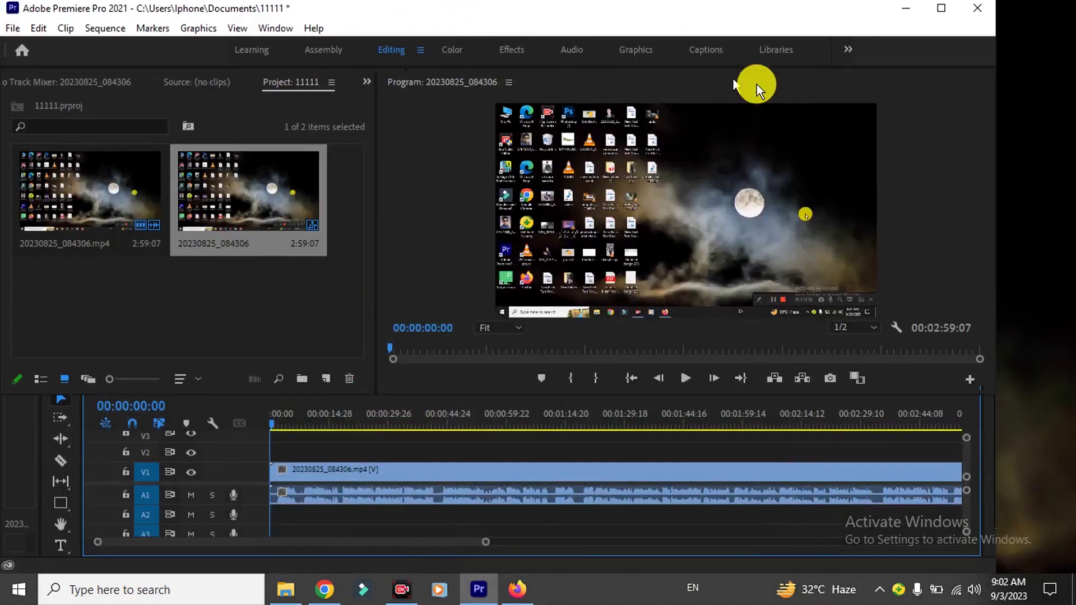
left_click(286, 589)
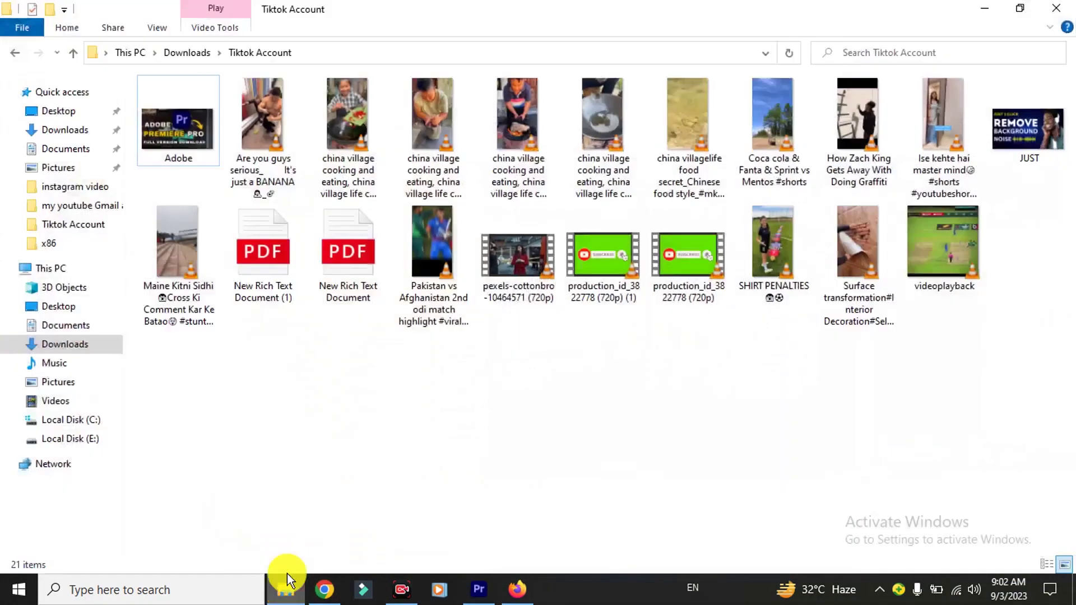
left_click(707, 293)
left_click_drag(691, 265, 687, 433)
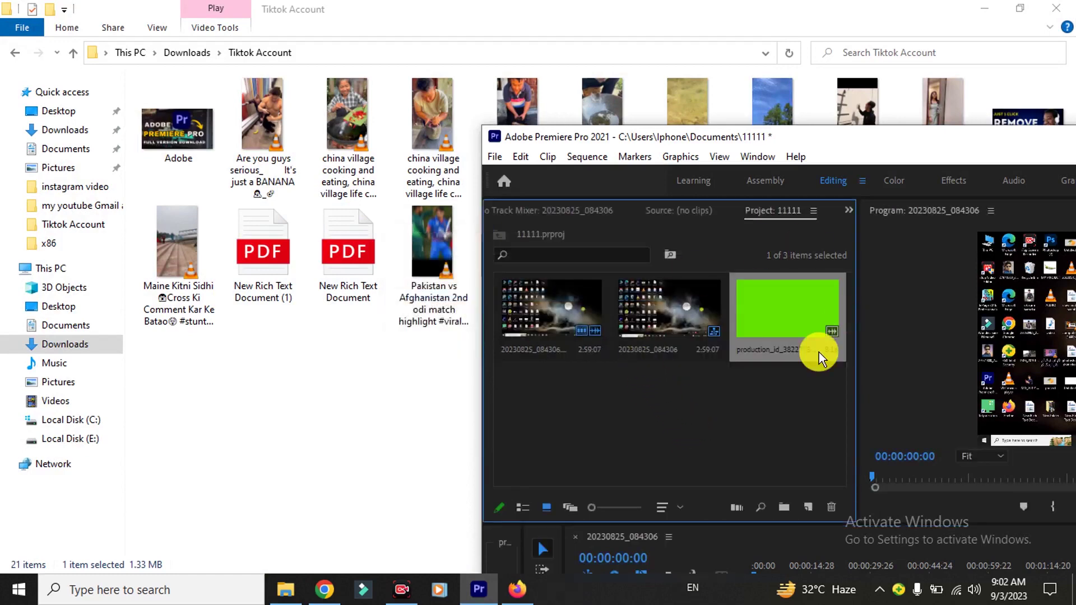
double_click(862, 136)
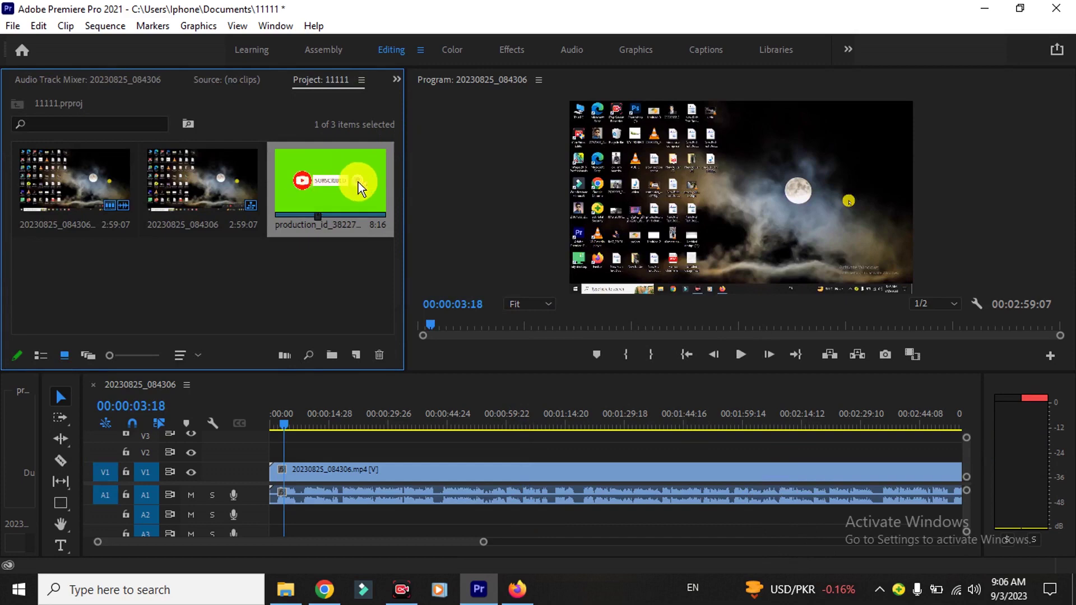
- Place the green-screen clip on V2 above the recording and show its Effect Controls
mouse_move(343, 180)
left_mouse_down()
mouse_move(338, 299)
mouse_move(294, 454)
left_mouse_up()
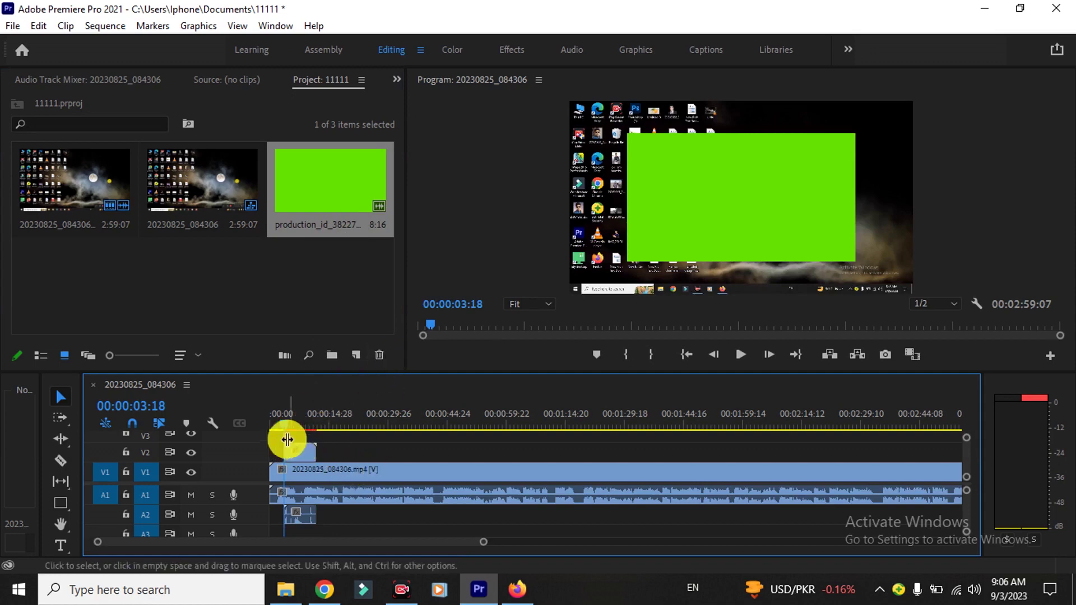
left_click(305, 451)
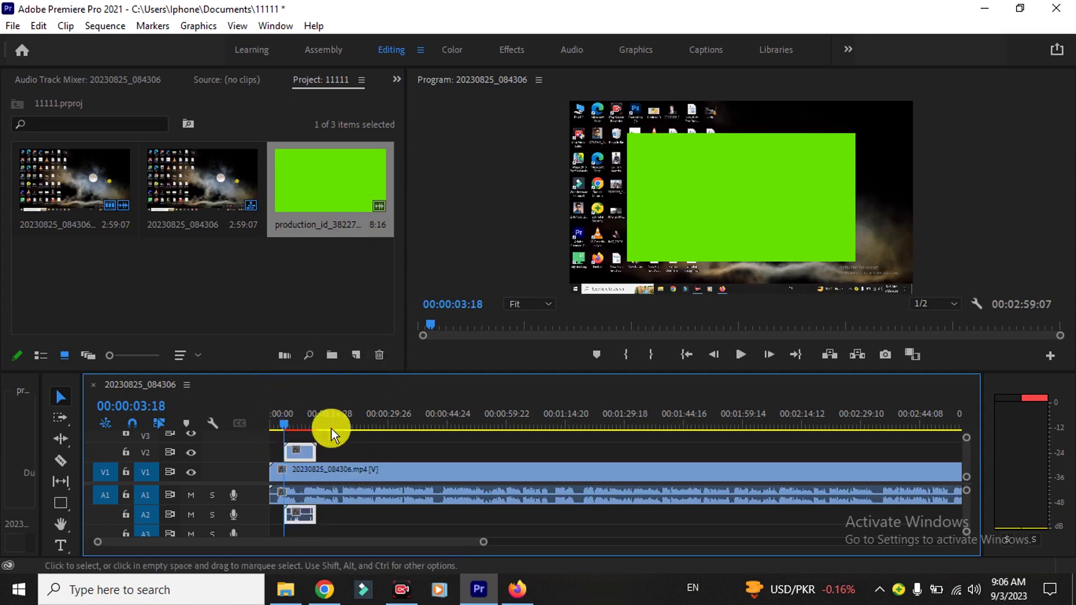
left_click(62, 71)
left_click(65, 73)
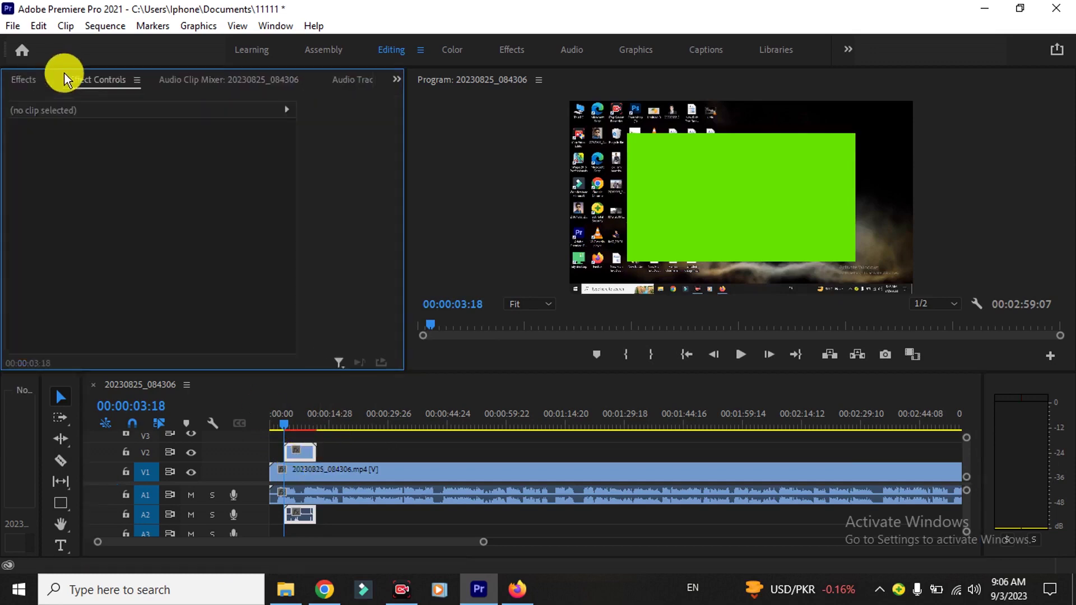
- Search the Effects panel for 'key' and drop Ultra Key onto the V2 subscribe clip
left_click(20, 81)
left_click(50, 101)
double_click(50, 101)
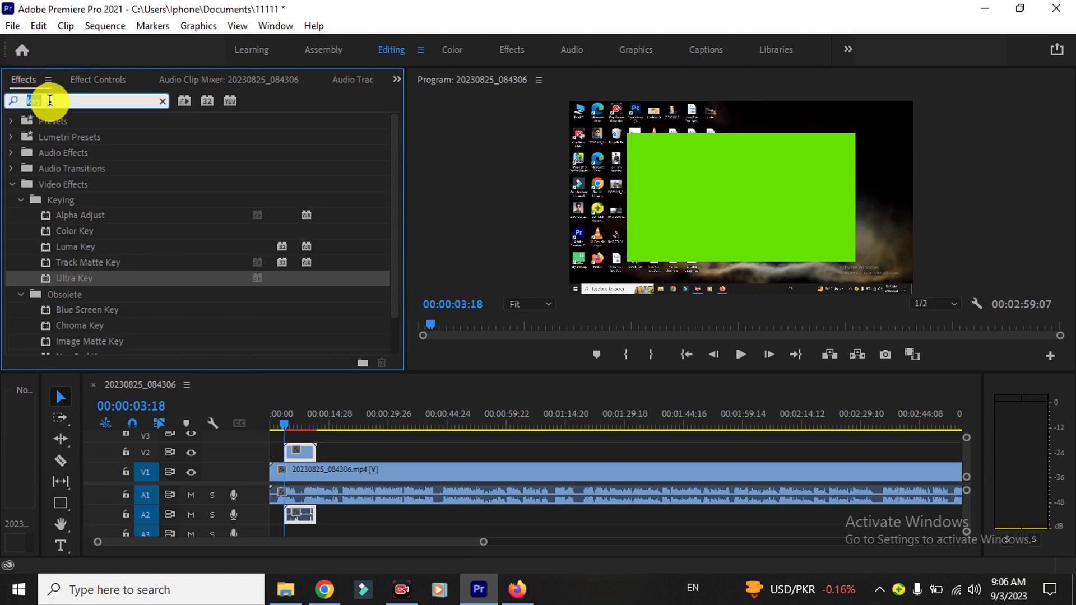
type("k")
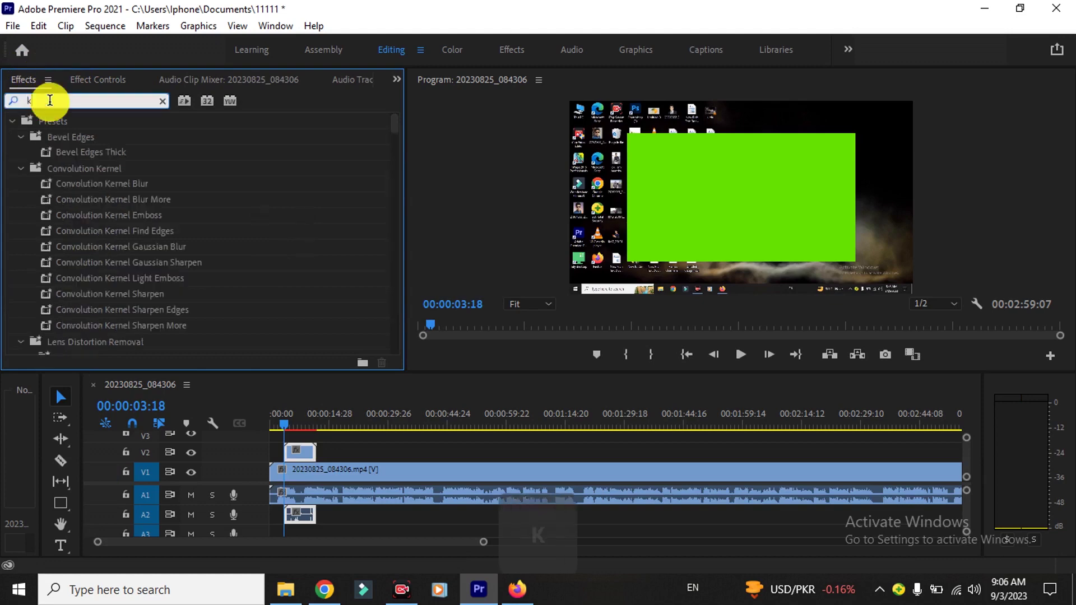
type("ey")
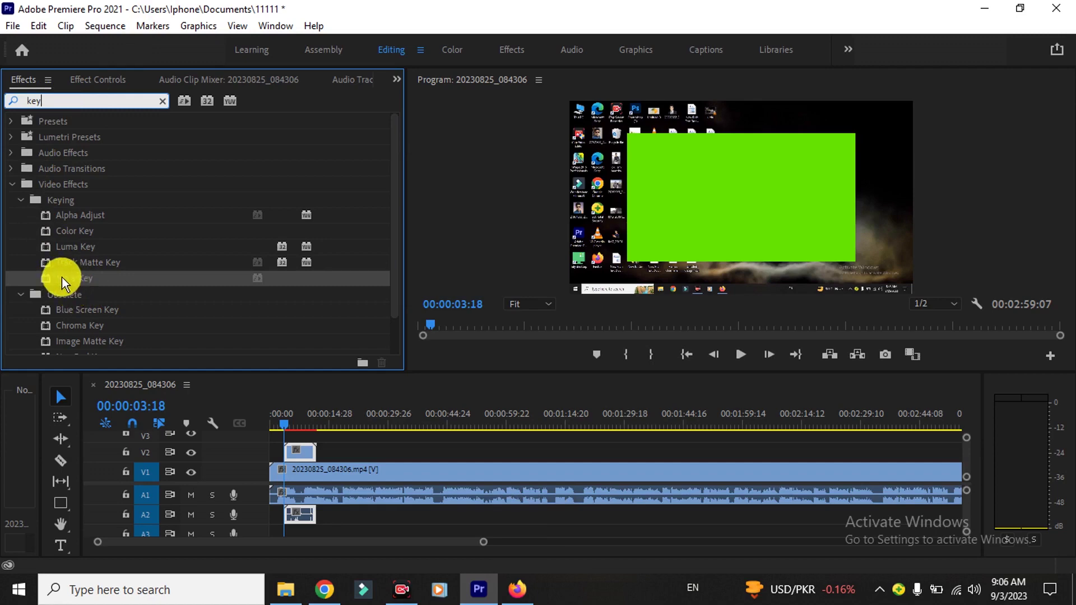
left_click_drag(63, 276, 305, 451)
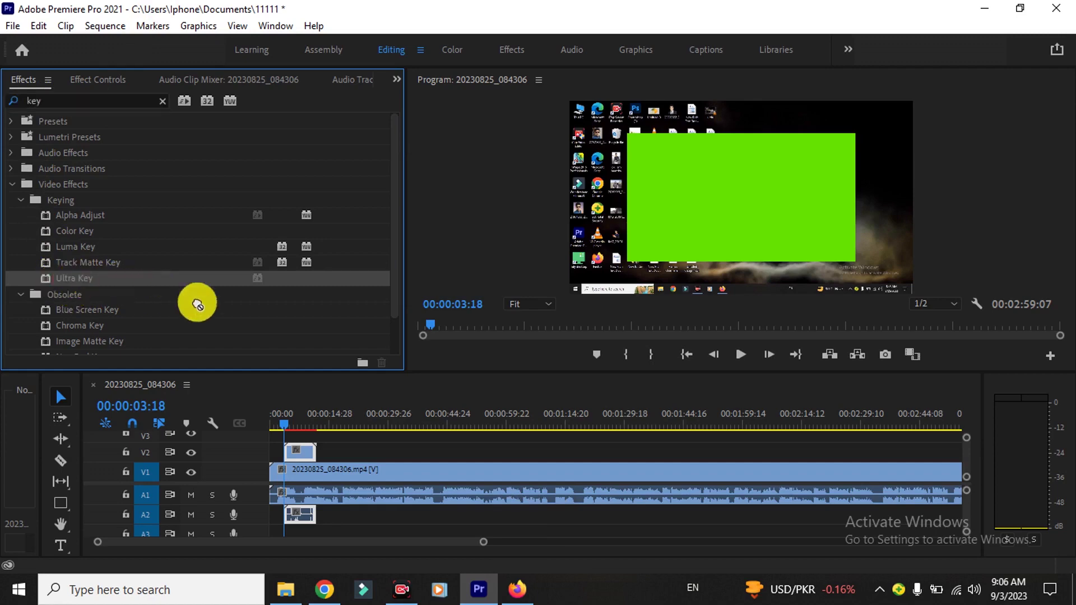
left_click_drag(306, 452, 307, 454)
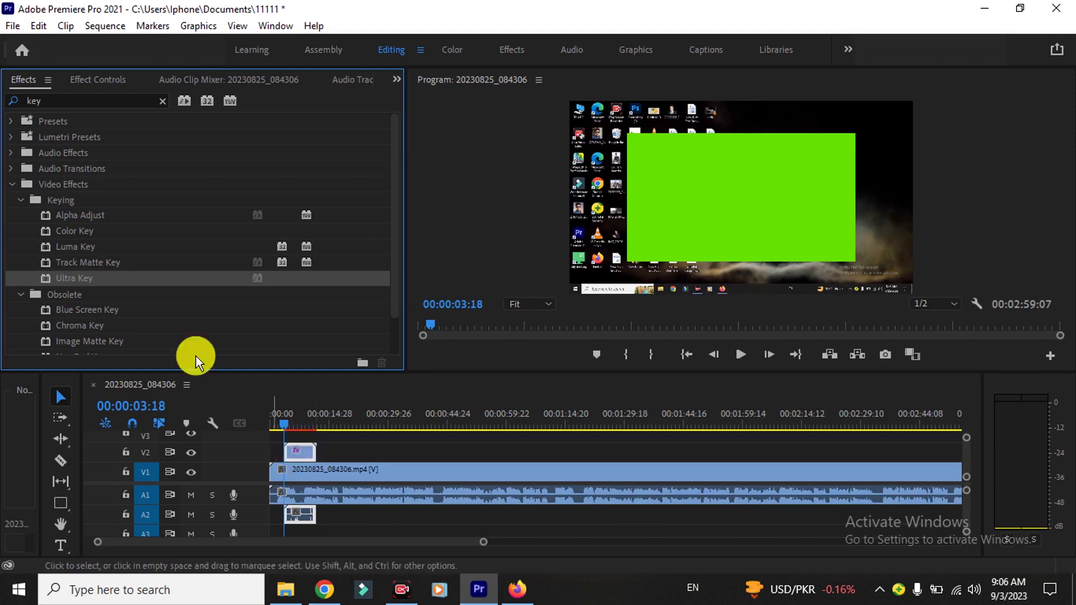
left_click(102, 82)
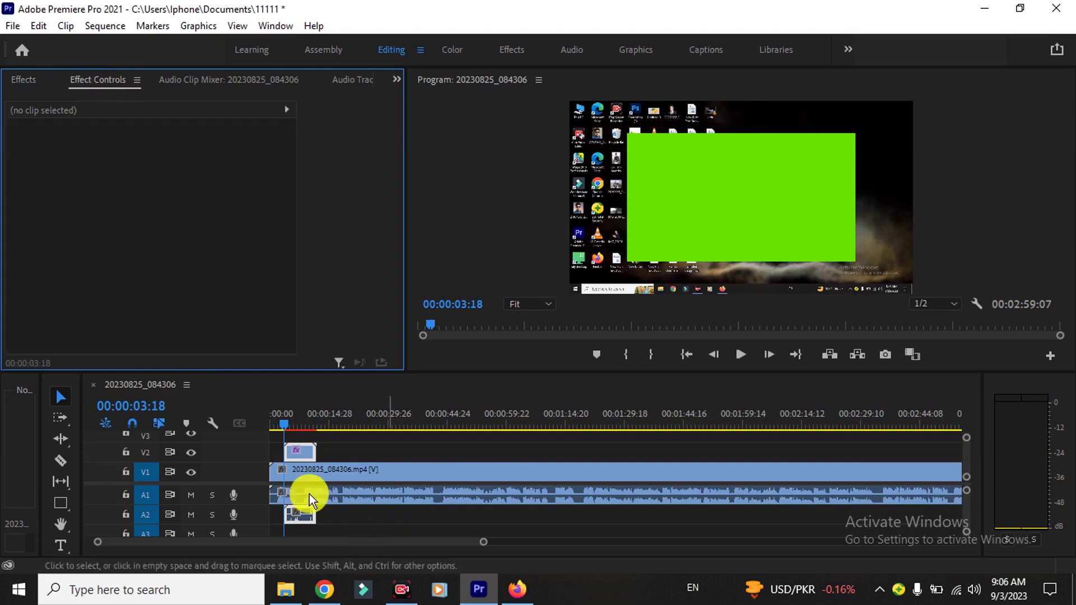
left_click(294, 452)
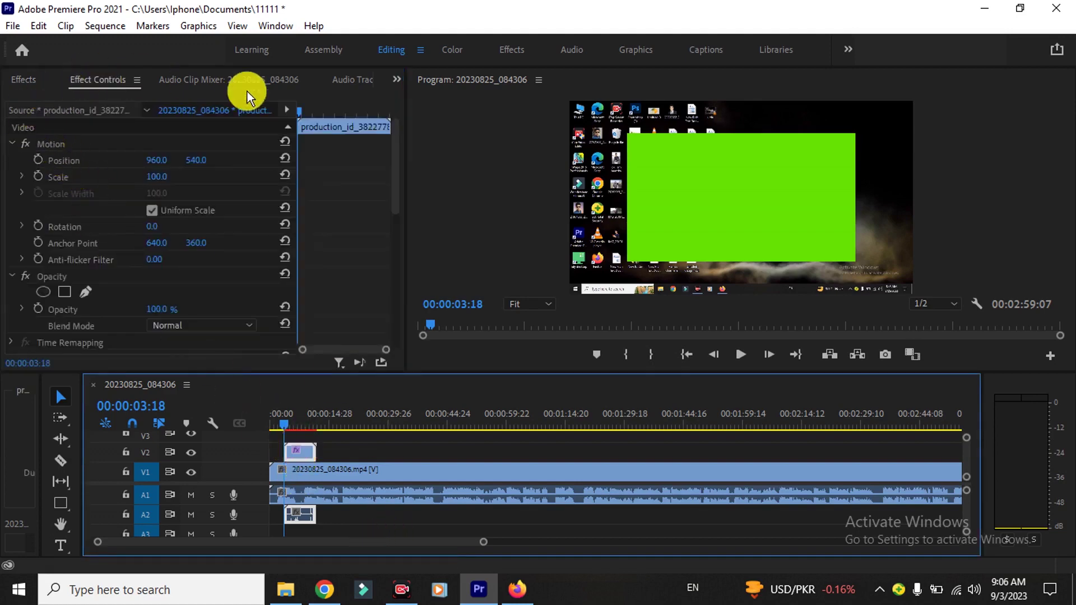
- Set Ultra Key's Key Color to the clip's green and scrub to the SUBSCRIBE frame
left_click_drag(397, 185, 396, 264)
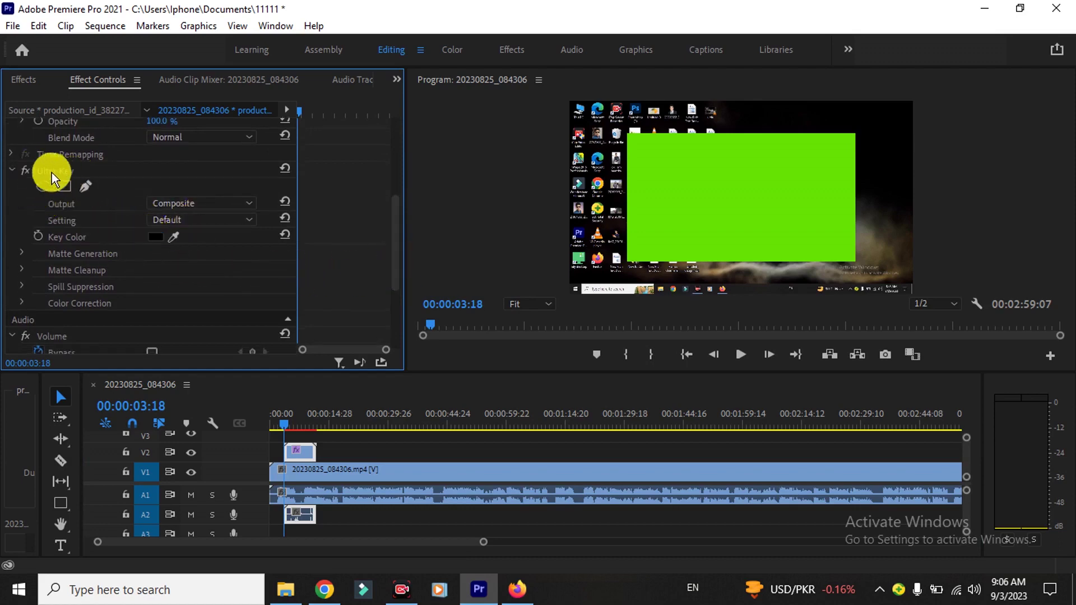
left_click(174, 236)
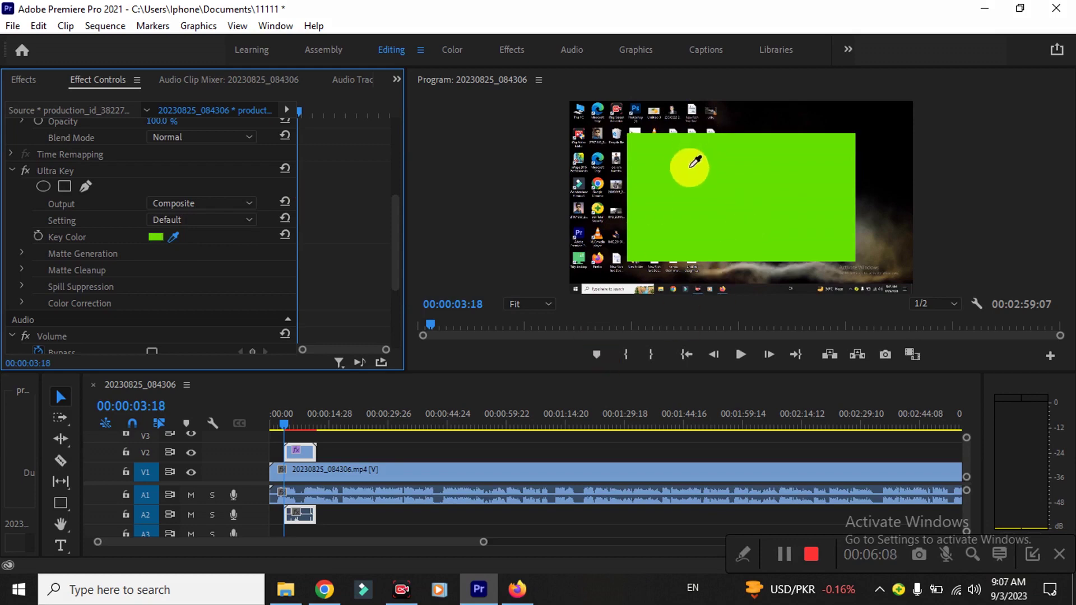
left_click(662, 171)
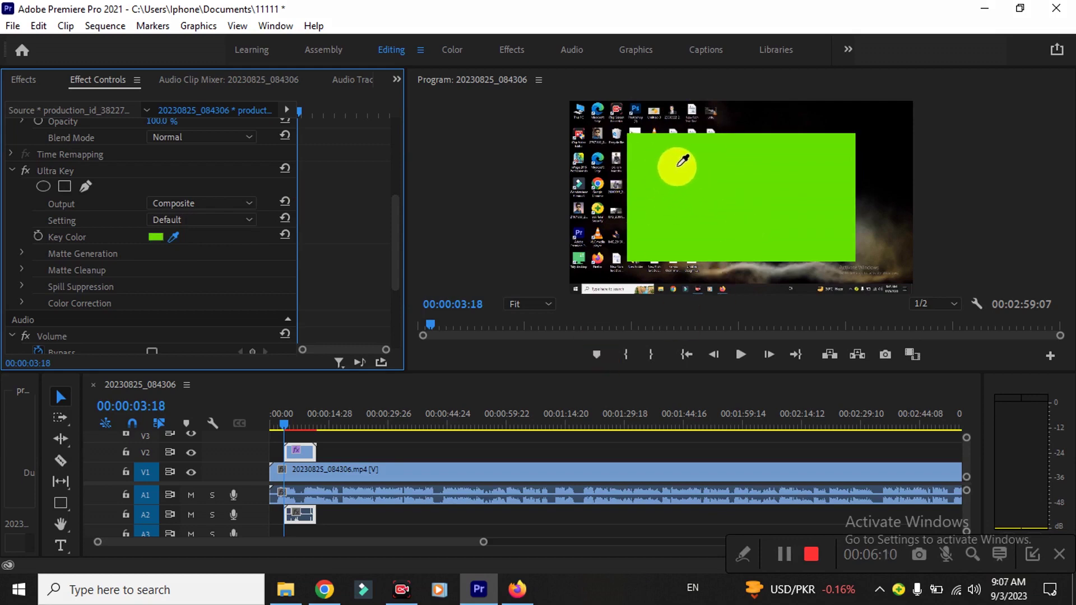
left_click(678, 166)
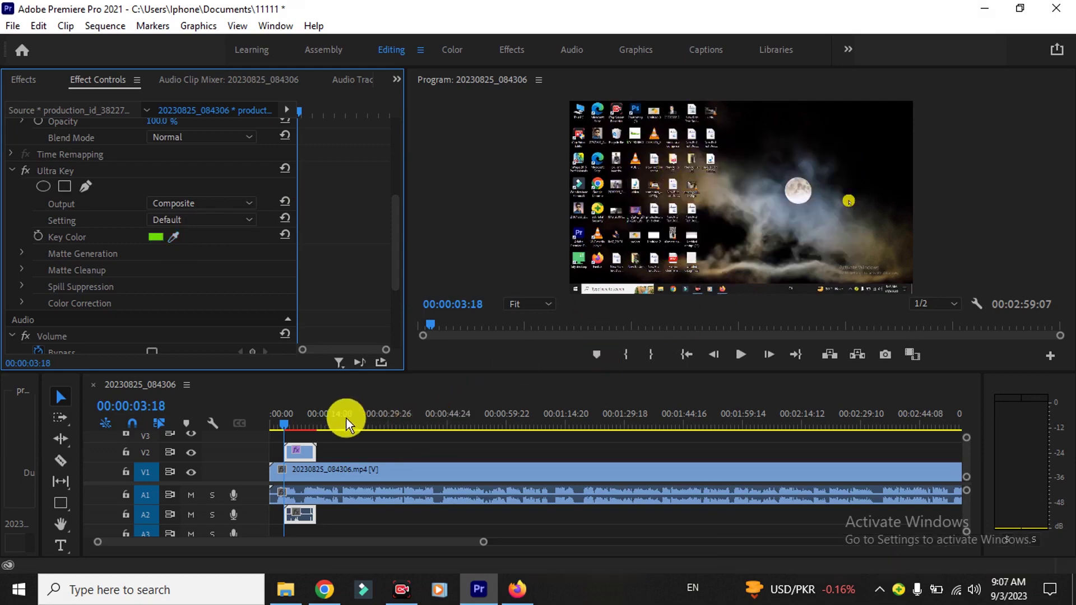
left_click_drag(284, 428, 294, 426)
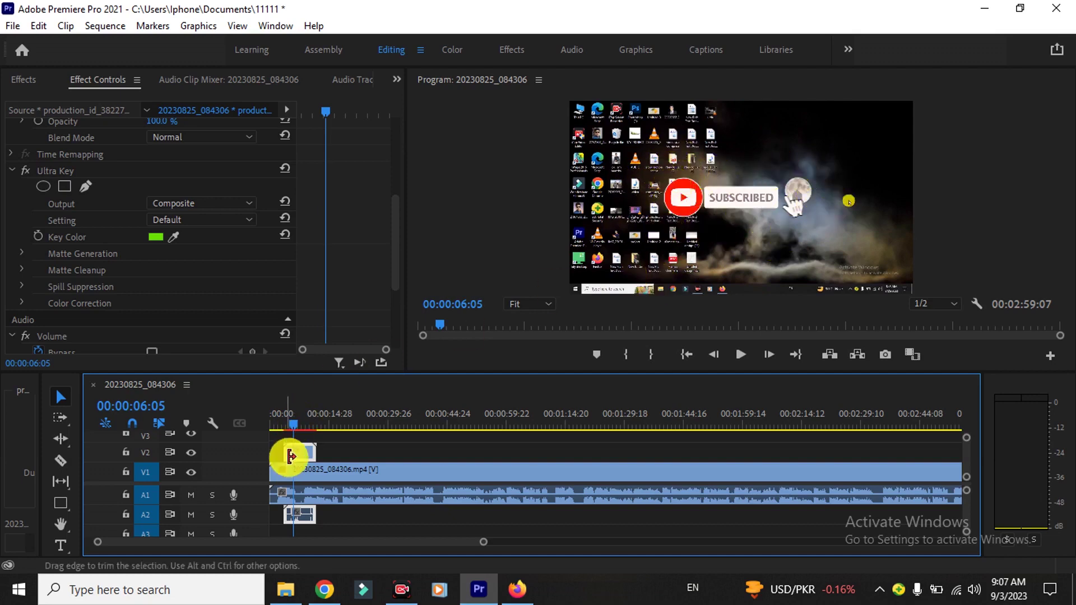
- Shrink the SUBSCRIBED graphic into the bottom-right corner and play the sequence to check
left_click(724, 199)
left_click(724, 198)
left_click_drag(721, 206, 802, 244)
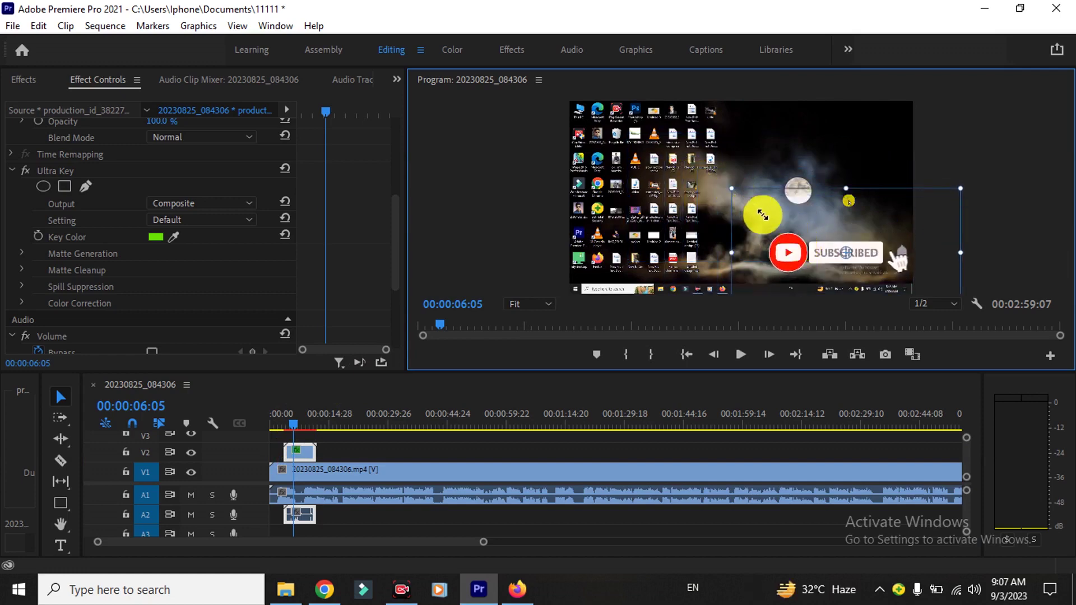
left_click_drag(762, 214, 732, 205)
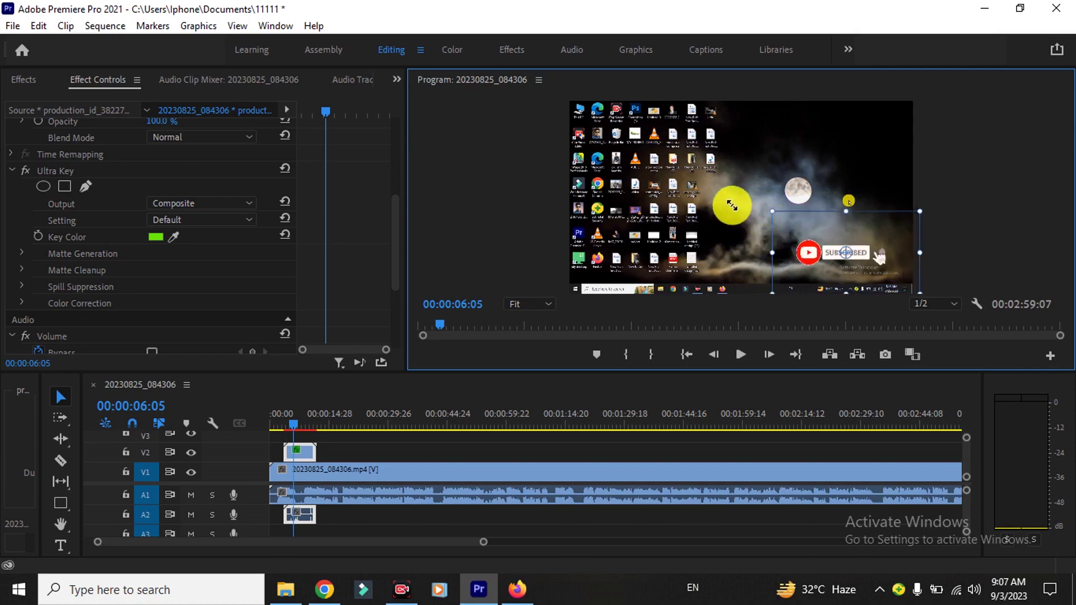
left_click_drag(732, 206, 726, 203)
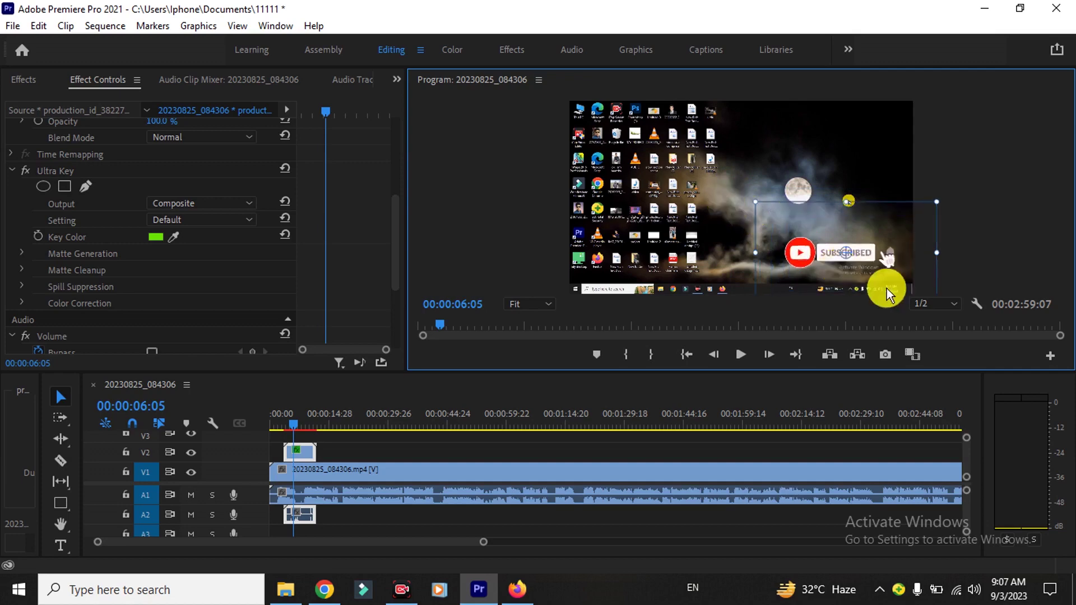
left_click_drag(799, 252, 804, 261)
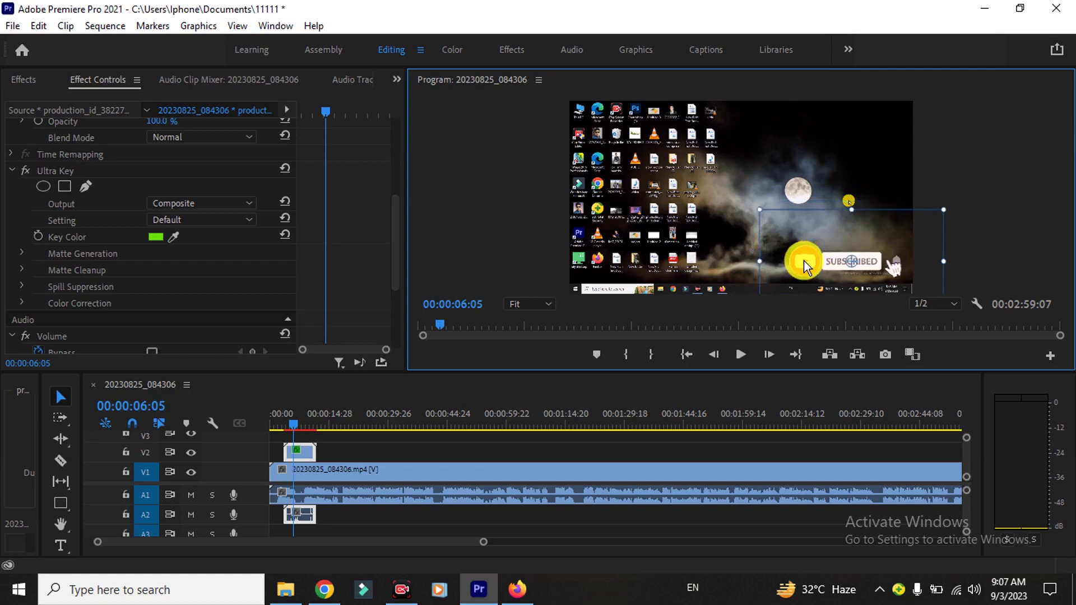
left_click(785, 557)
key("space")
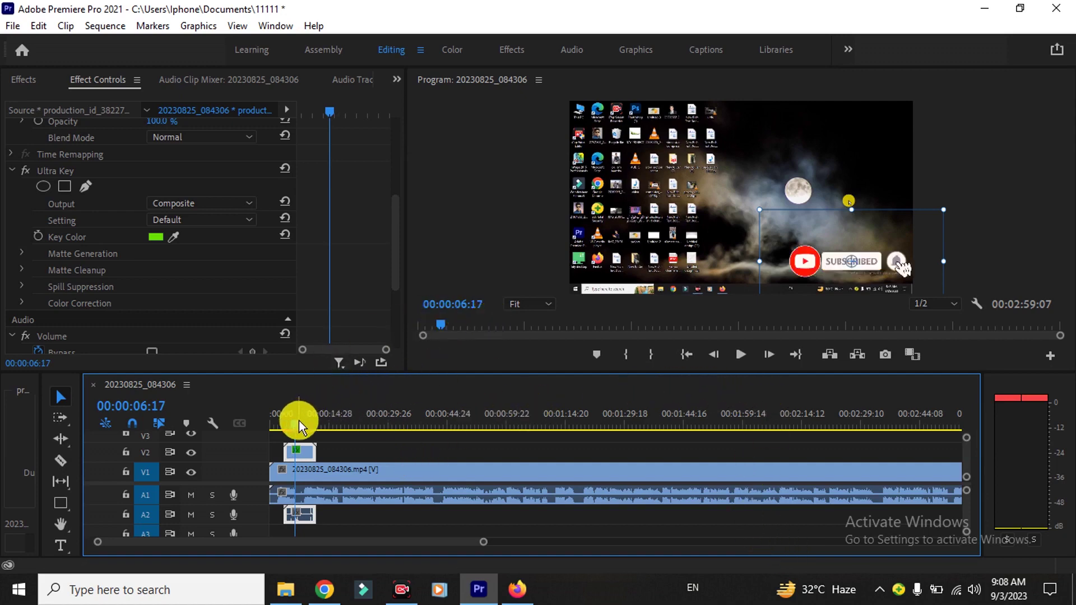
left_click_drag(293, 422, 280, 421)
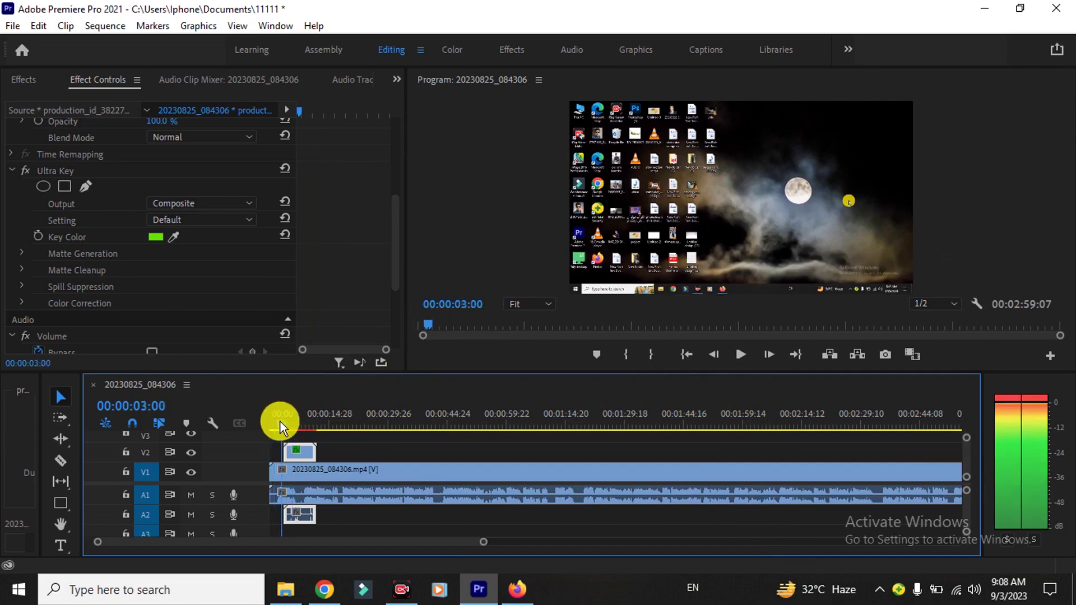
left_click(741, 355)
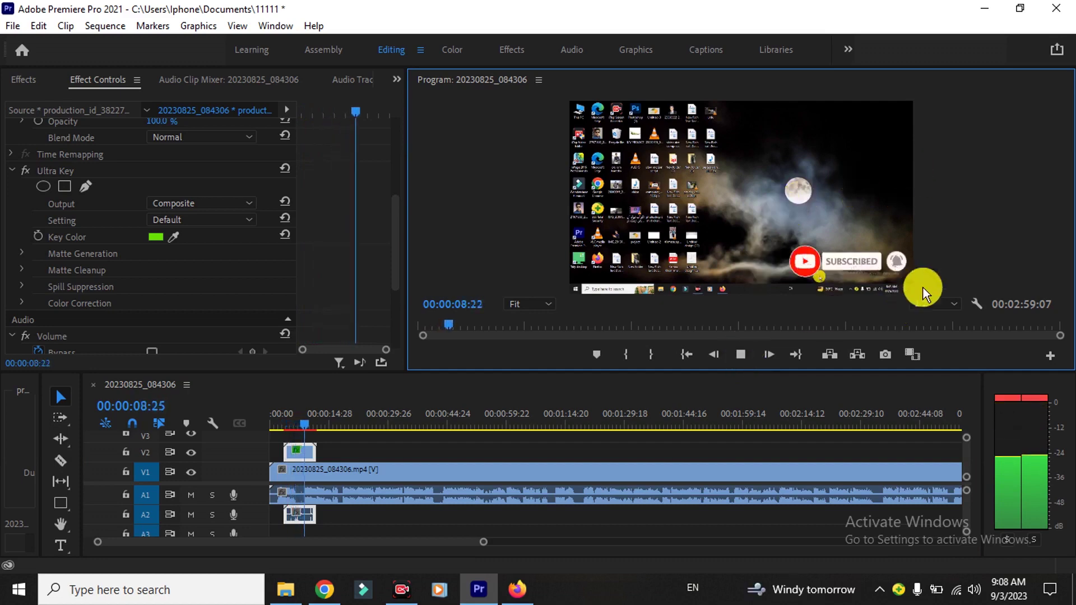
left_click(742, 355)
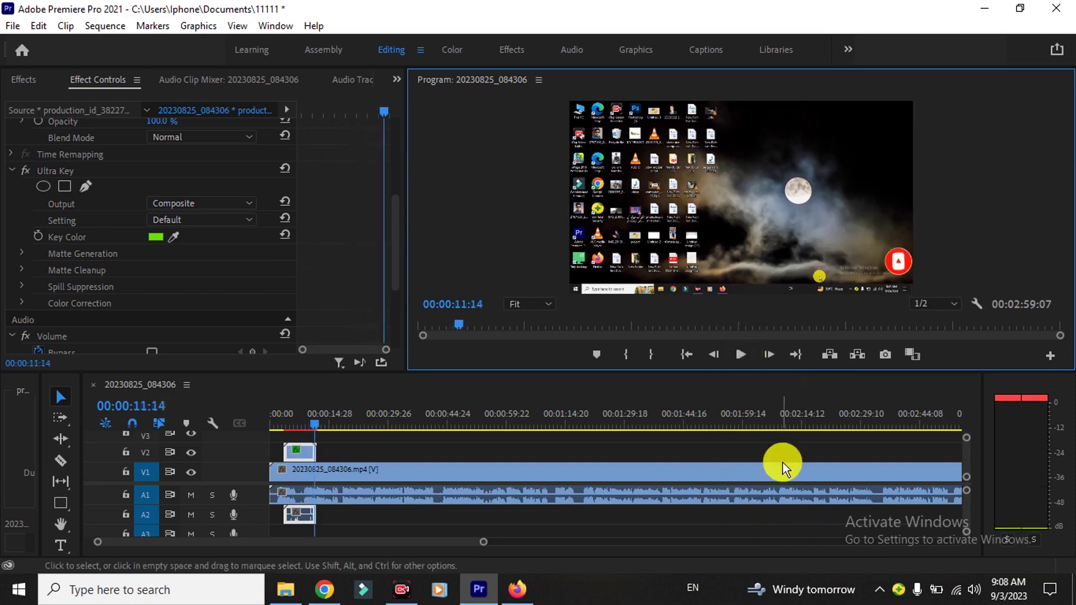